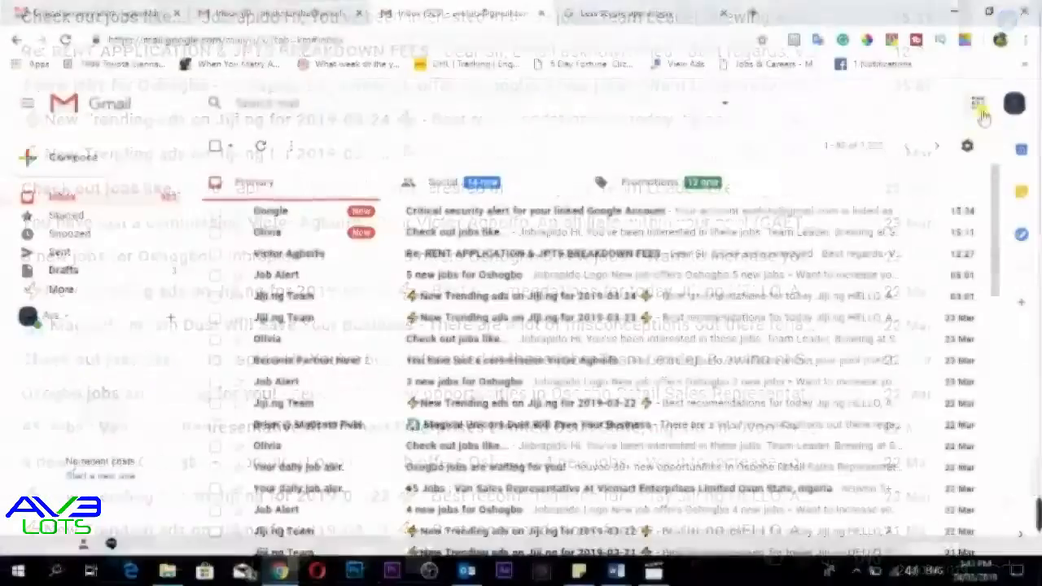
# - Go to the Google Account's Security settings
pyautogui.click(976, 105)
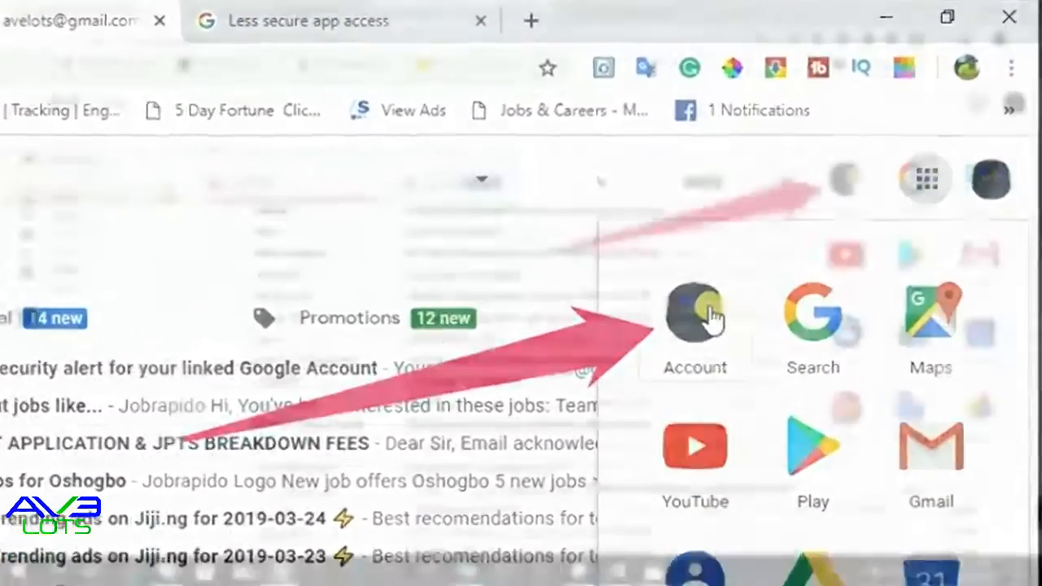
pyautogui.click(750, 292)
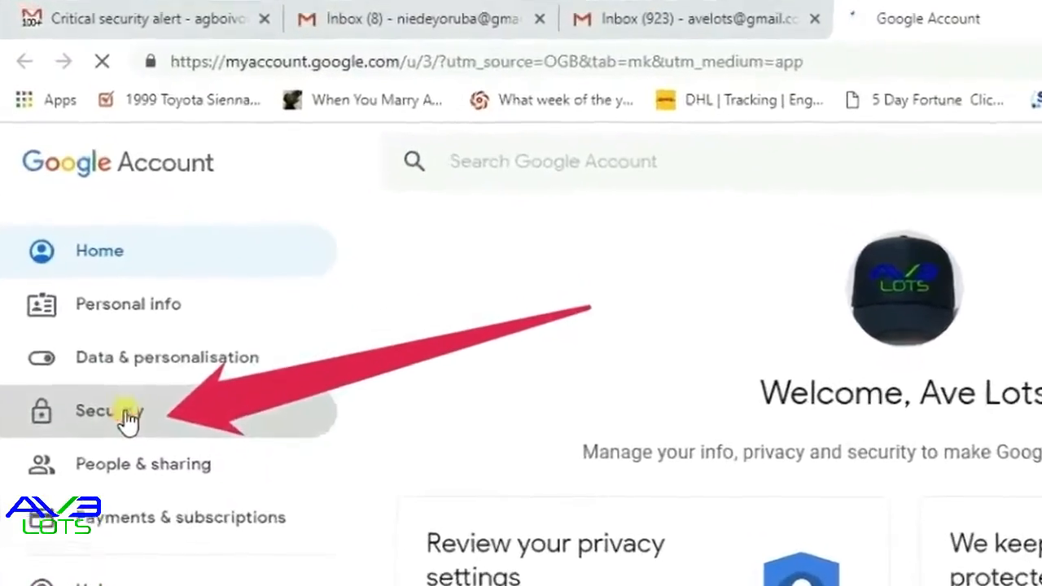
pyautogui.click(127, 414)
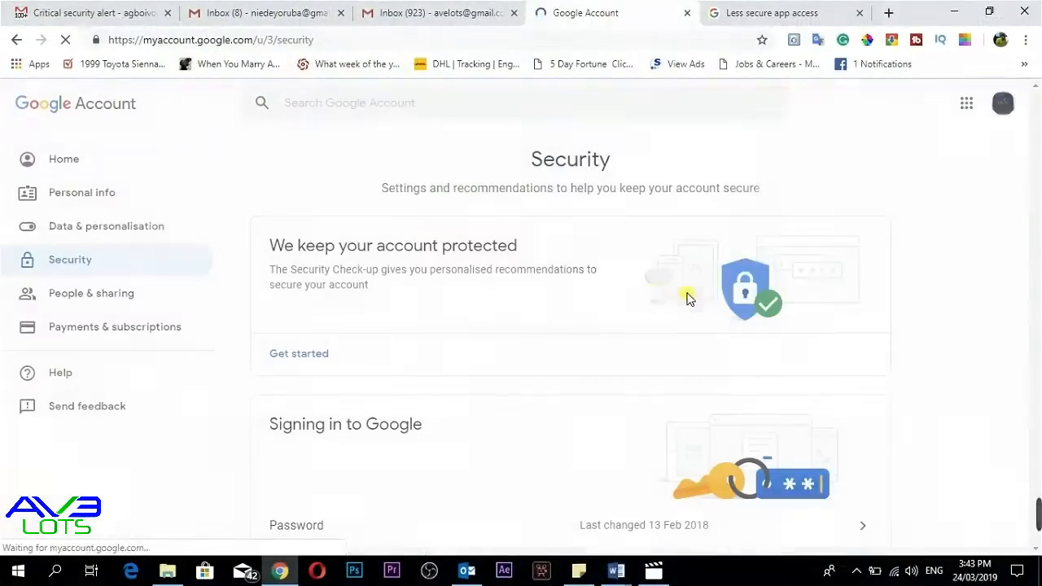
pyautogui.scroll(-15, 511, 359)
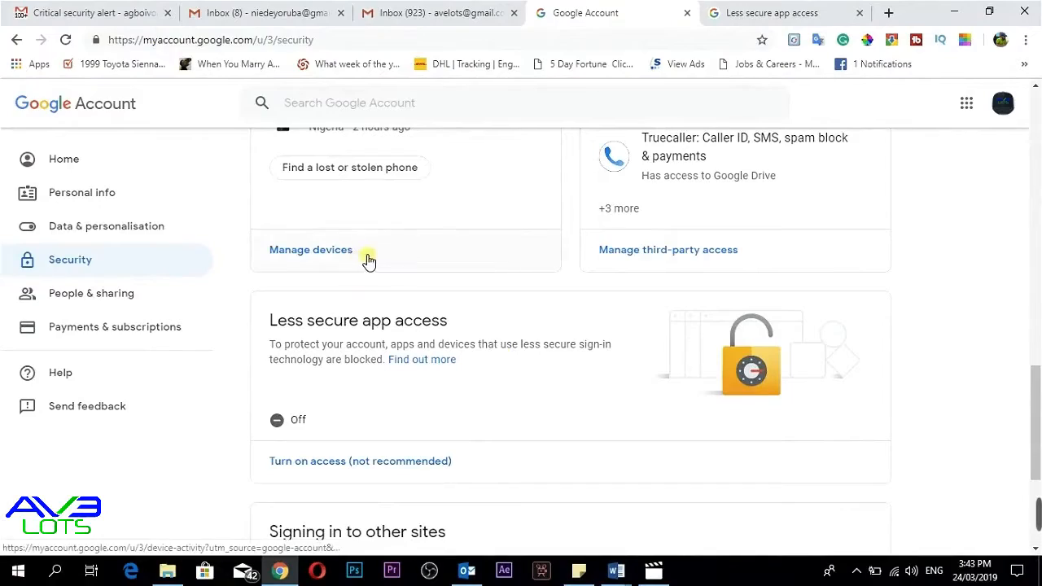
pyautogui.scroll(-2, 444, 385)
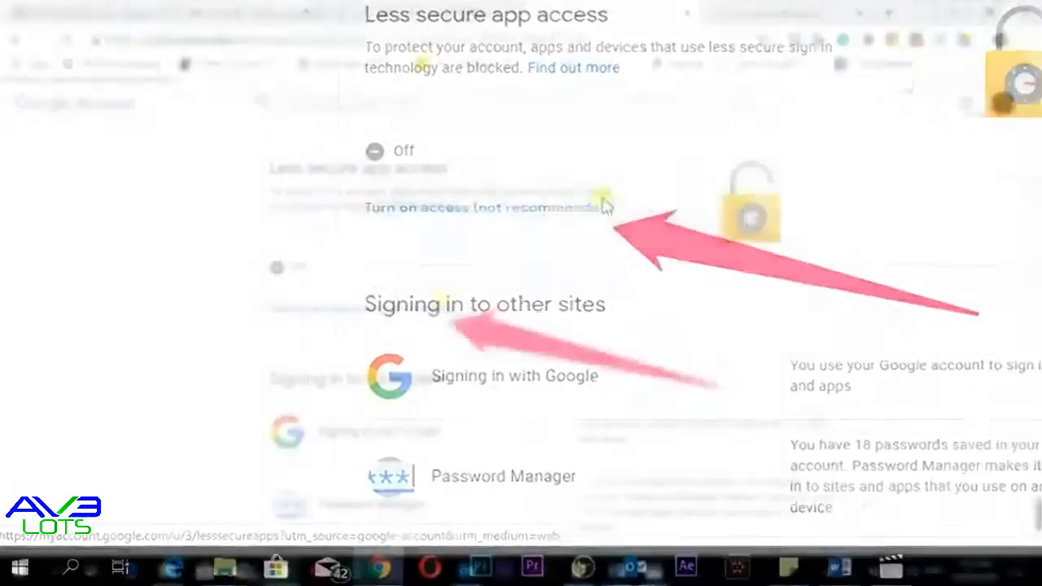
# - Turn on less secure app access, then return to Outlook's Add Account dialog
pyautogui.click(604, 206)
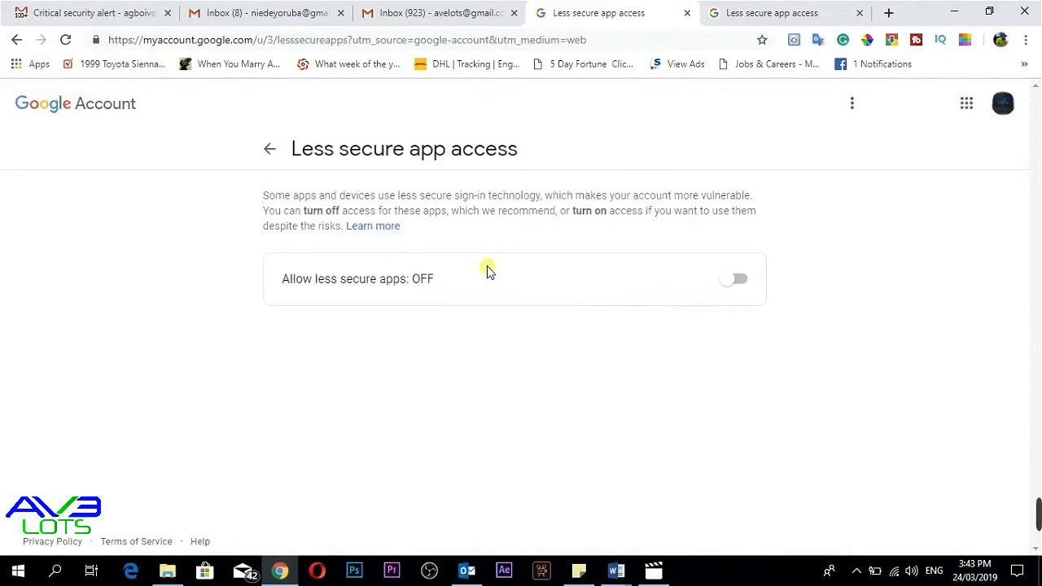
pyautogui.click(733, 281)
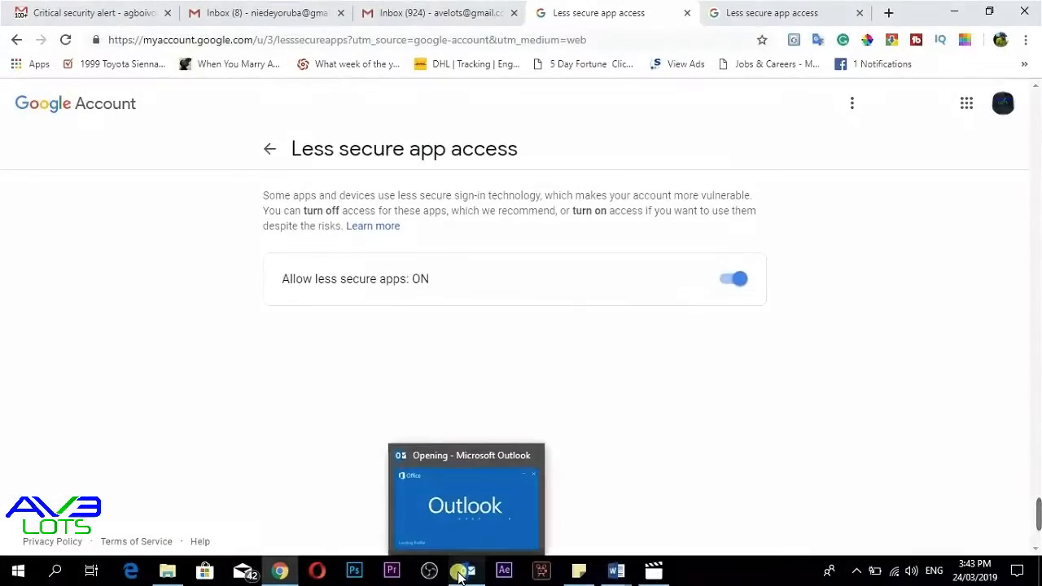
pyautogui.click(461, 575)
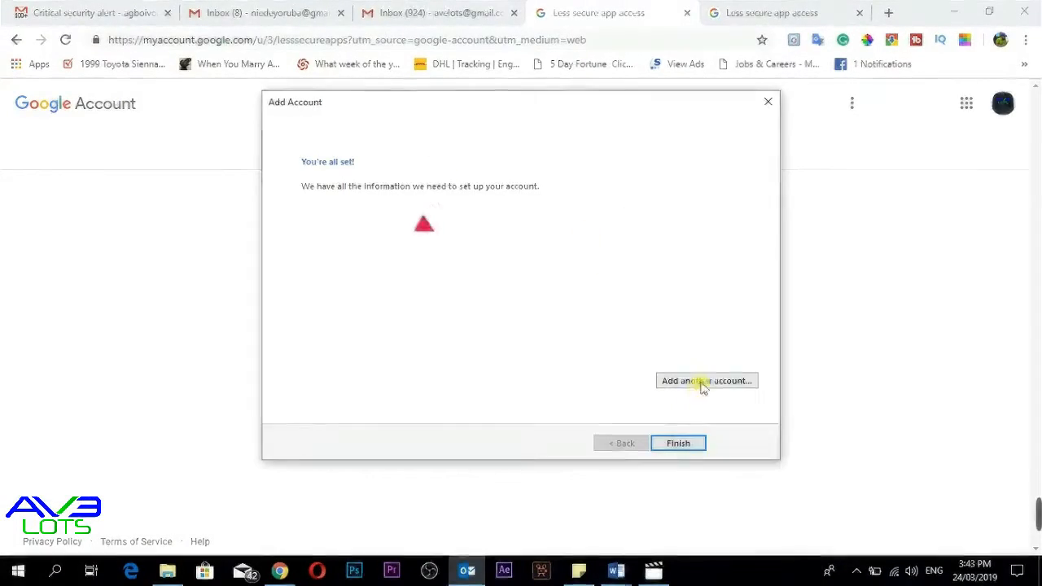
# - Add another account using manual setup with the POP or IMAP service type
pyautogui.click(703, 383)
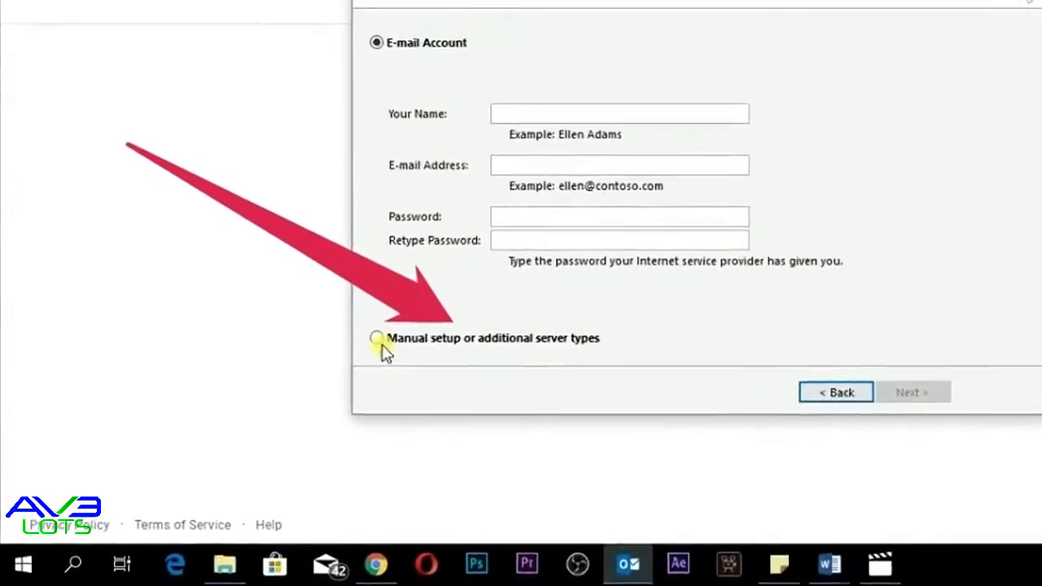
pyautogui.click(377, 339)
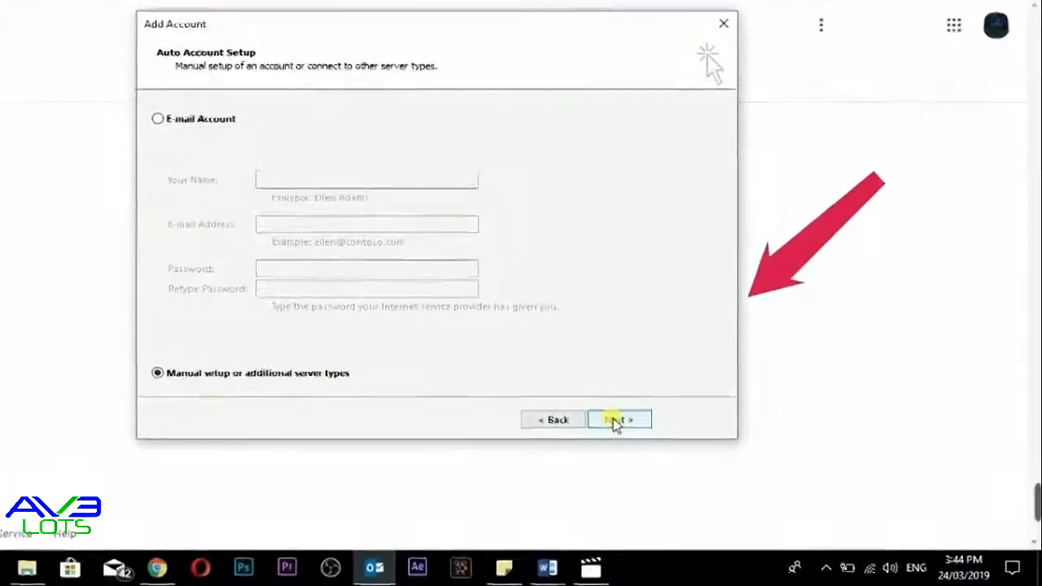
pyautogui.click(678, 443)
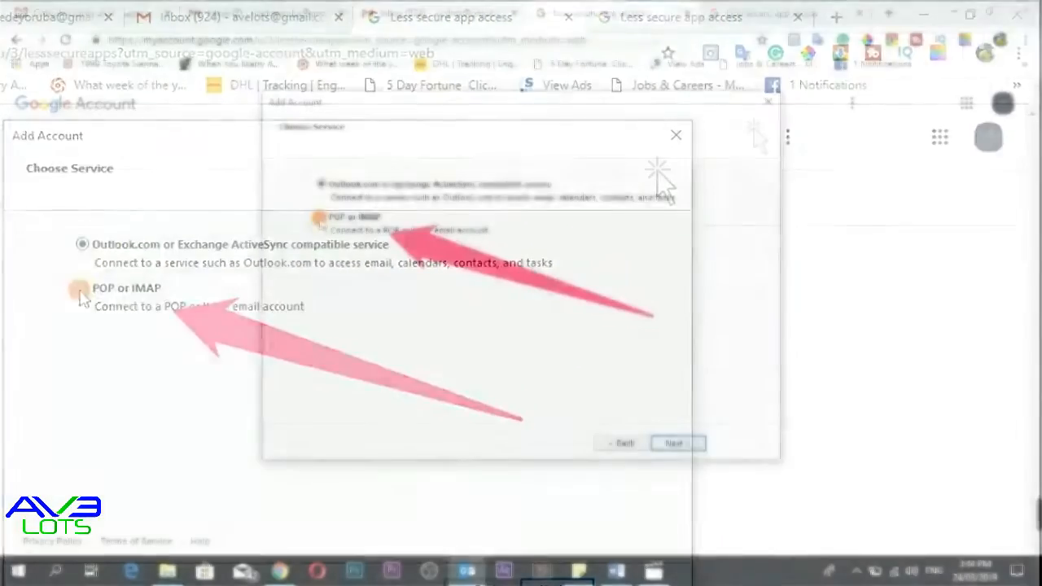
pyautogui.click(80, 290)
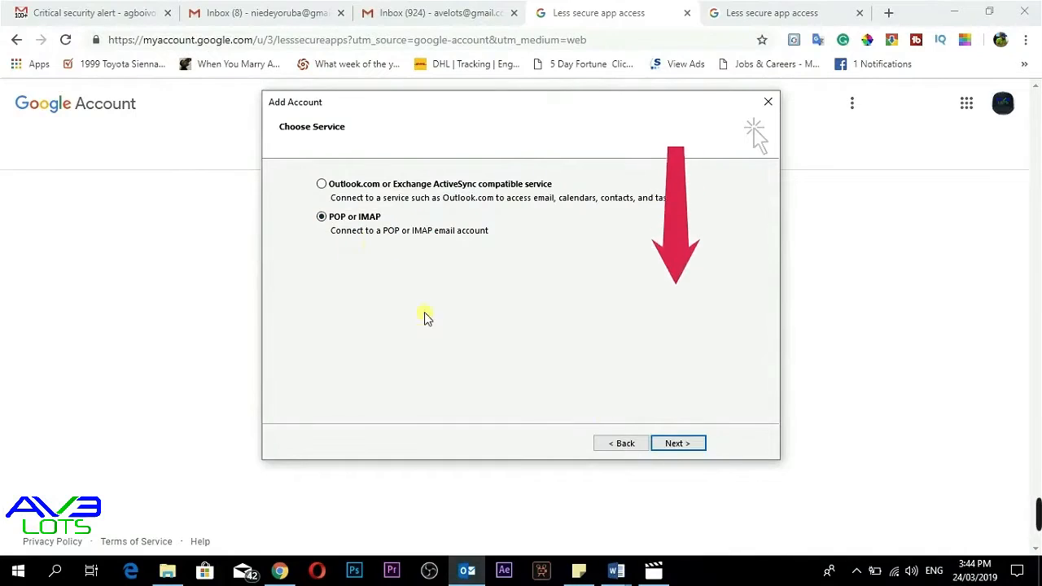
pyautogui.click(678, 444)
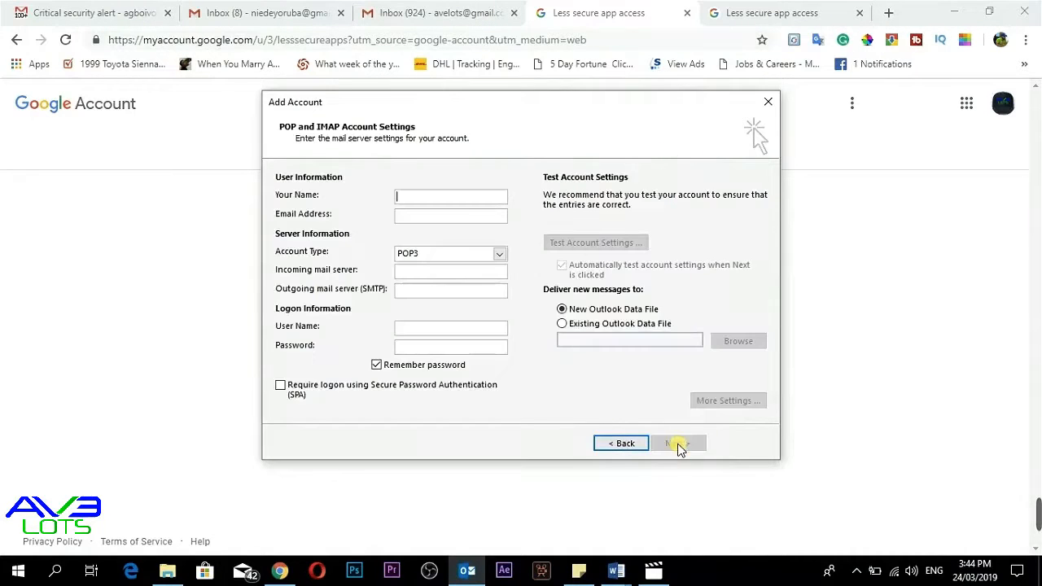
# - Enter the account holder's name, incoming server pop.gmail.com and outgoing server smtp.gmail.com
pyautogui.click(422, 197)
pyautogui.write('Ave Lots')
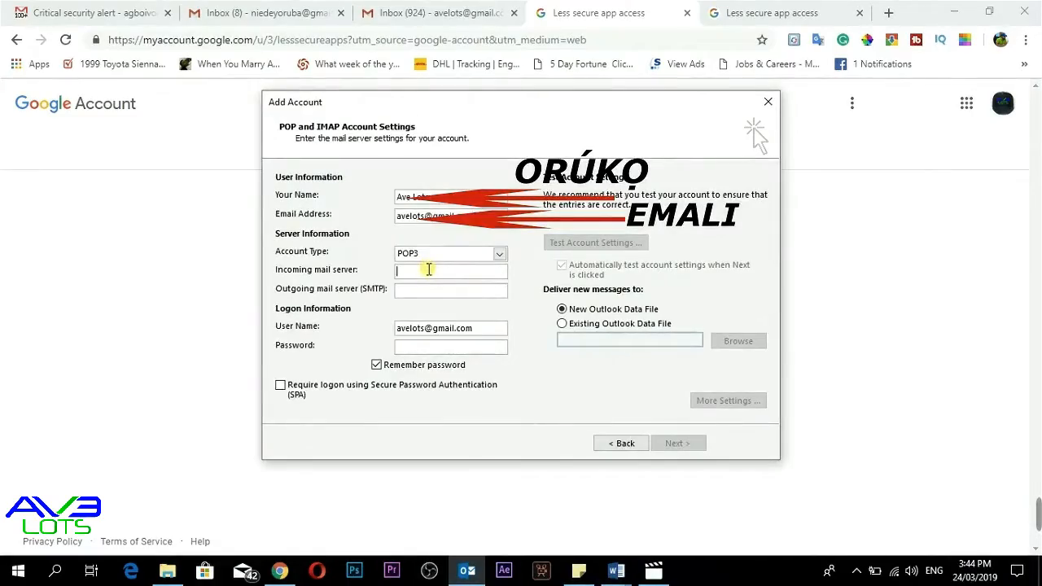
pyautogui.write('pop')
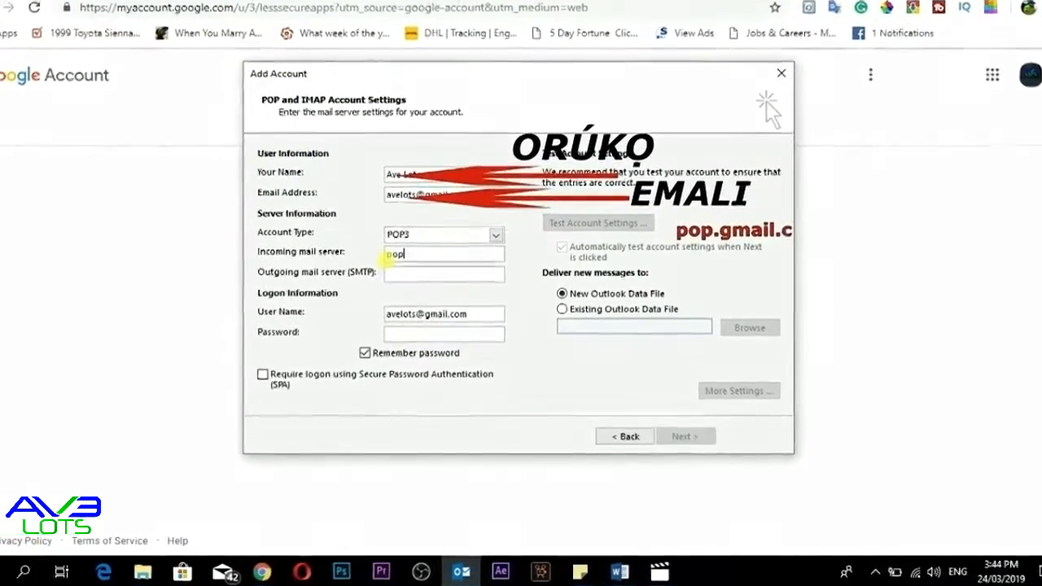
pyautogui.write('.g')
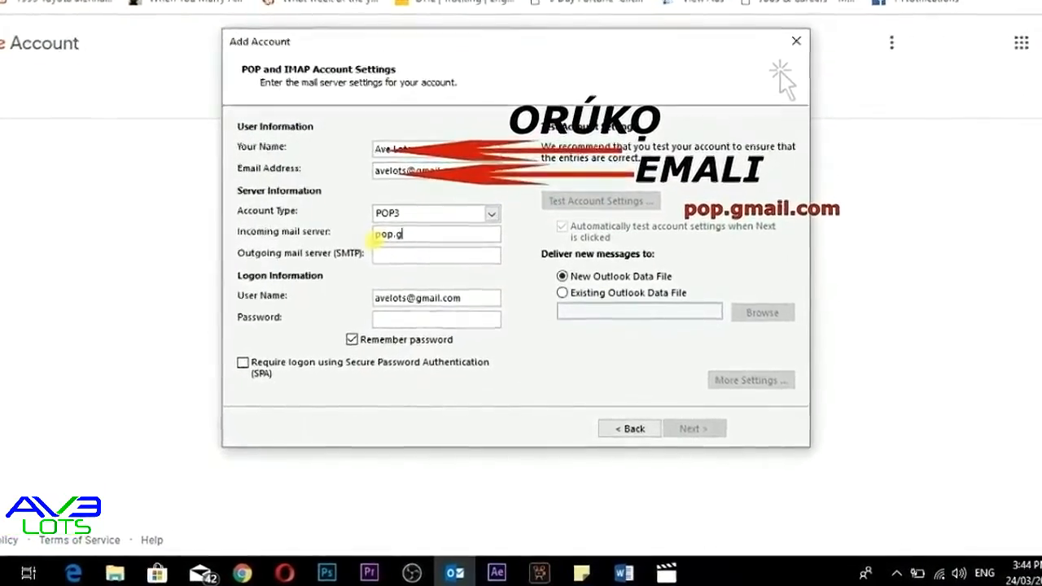
pyautogui.write('mail.com')
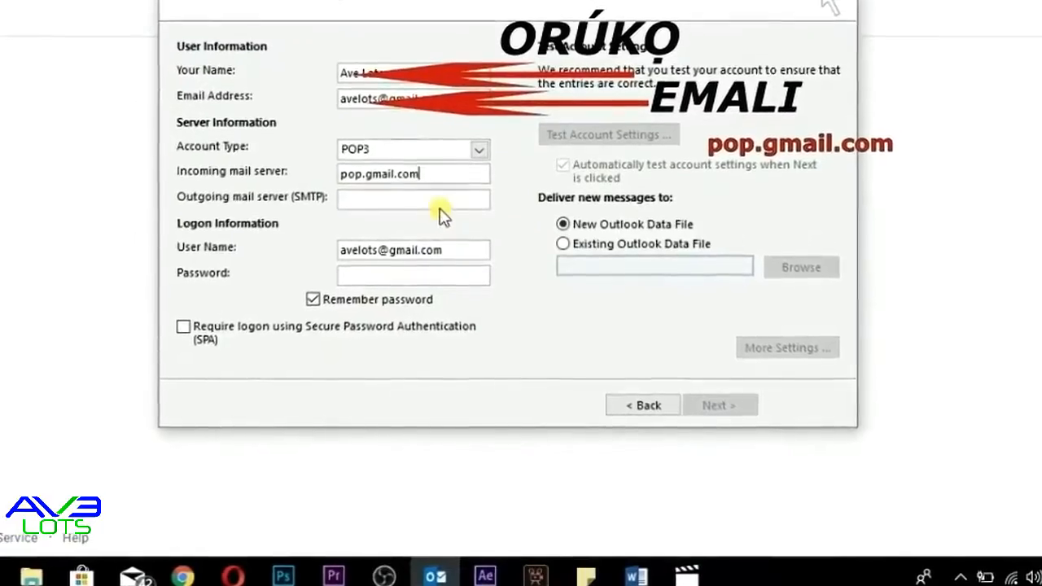
pyautogui.click(415, 200)
pyautogui.write('smtp.gmail')
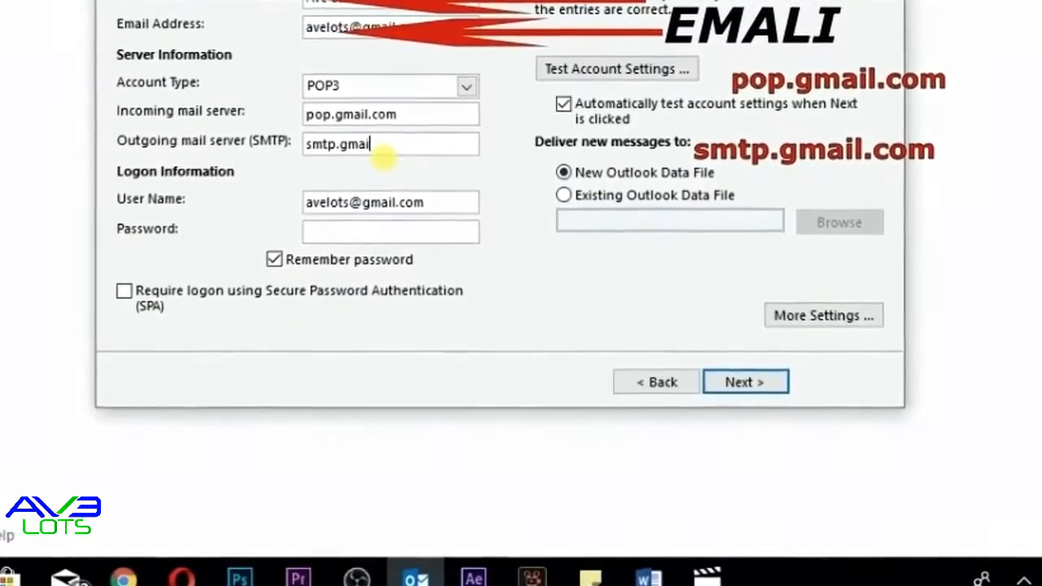
pyautogui.write('.com')
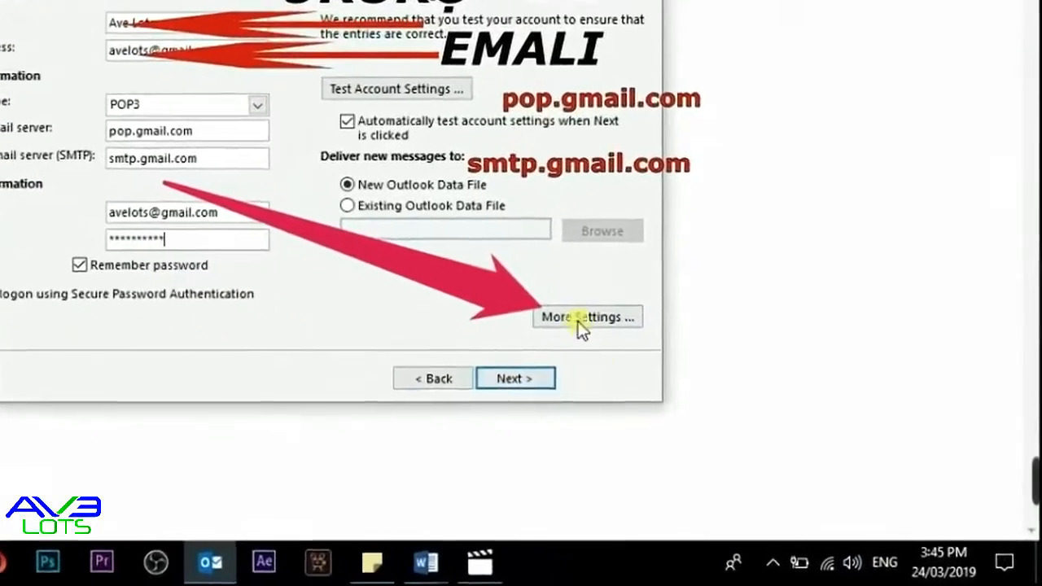
# - In More Settings, require authentication for the outgoing SMTP server
pyautogui.click(729, 400)
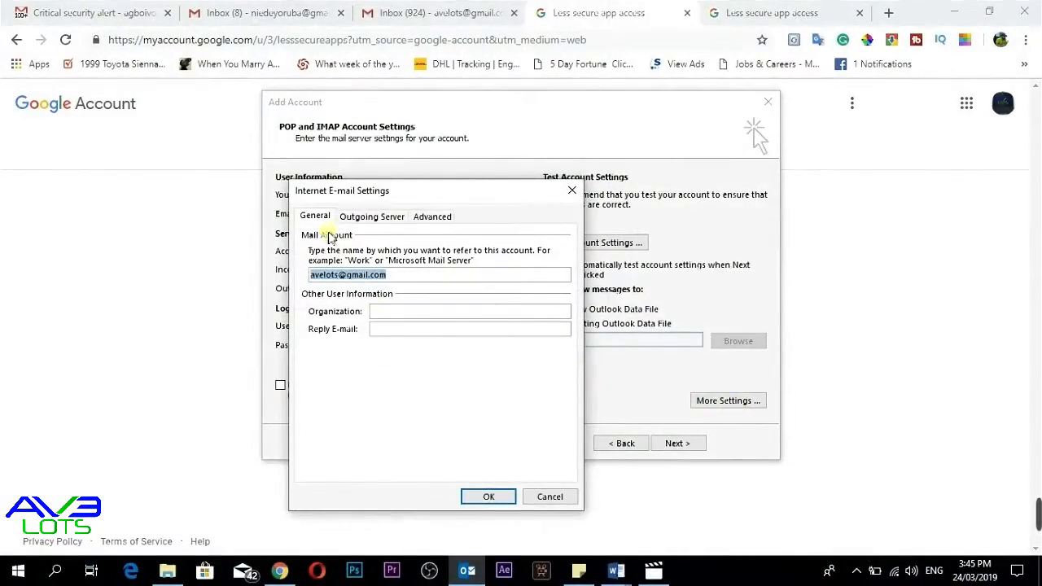
pyautogui.click(370, 218)
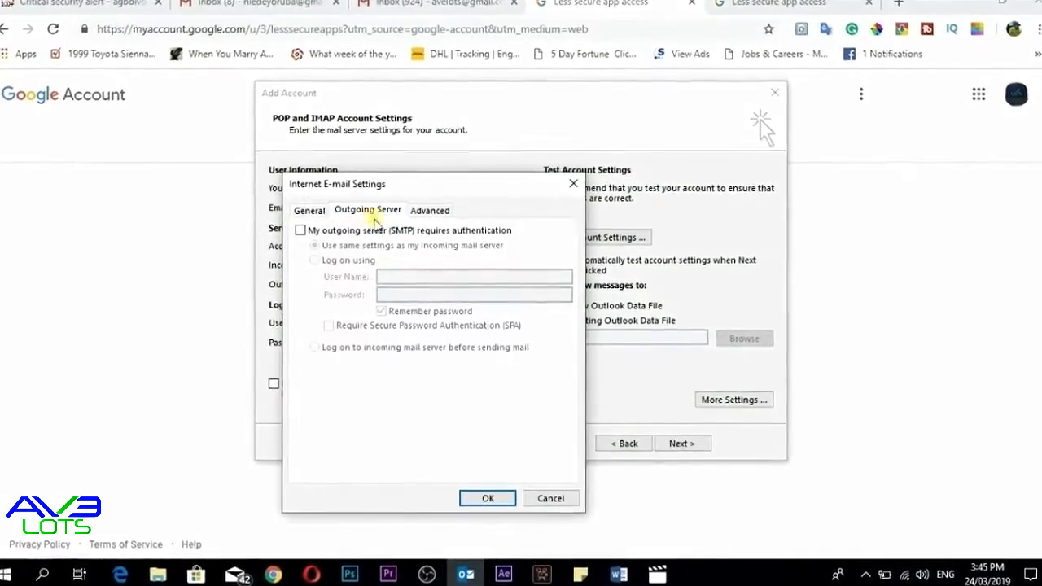
pyautogui.click(299, 229)
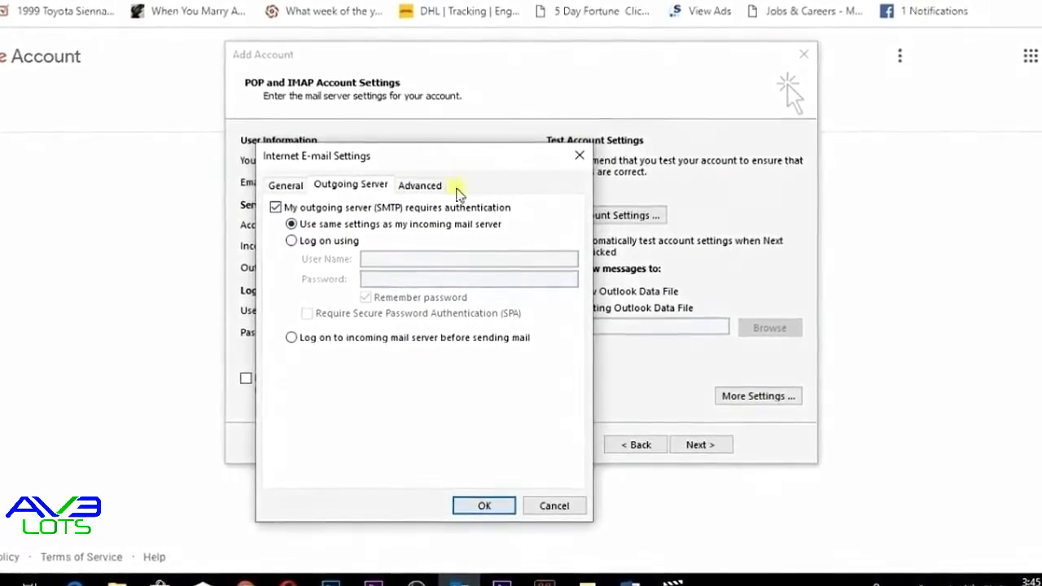
# - Use SSL on POP3 port 995 and SMTP port 465, an 8-minute timeout, and no server-copy removal
pyautogui.click(420, 183)
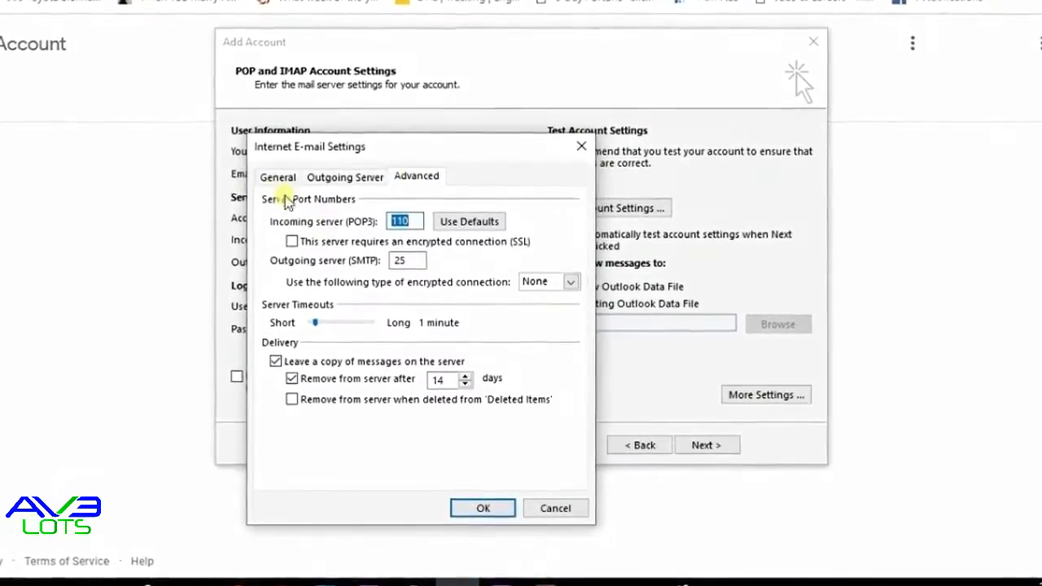
pyautogui.click(290, 241)
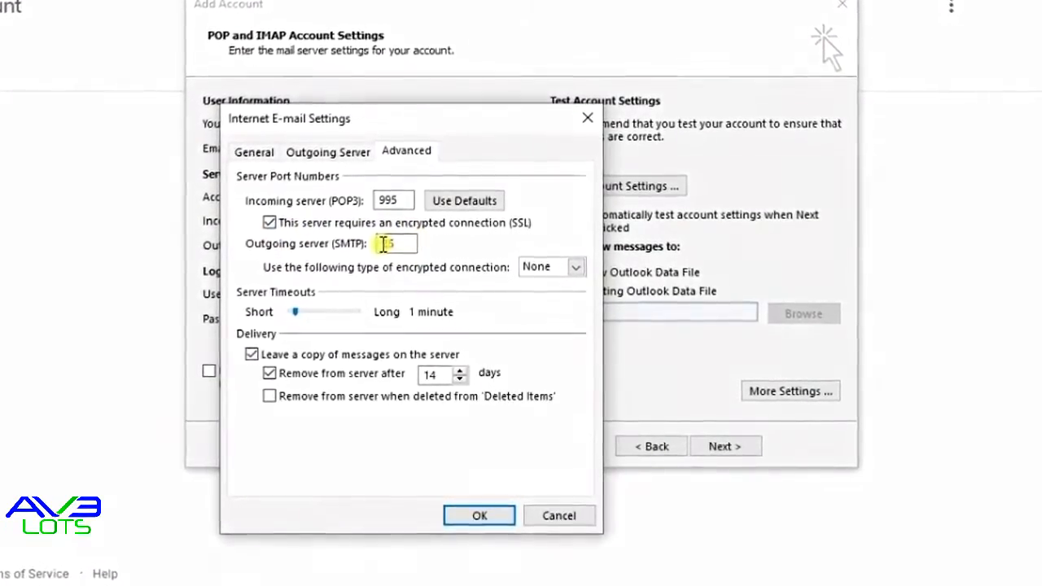
pyautogui.moveTo(381, 242); pyautogui.dragTo(395, 241)
pyautogui.write('4')
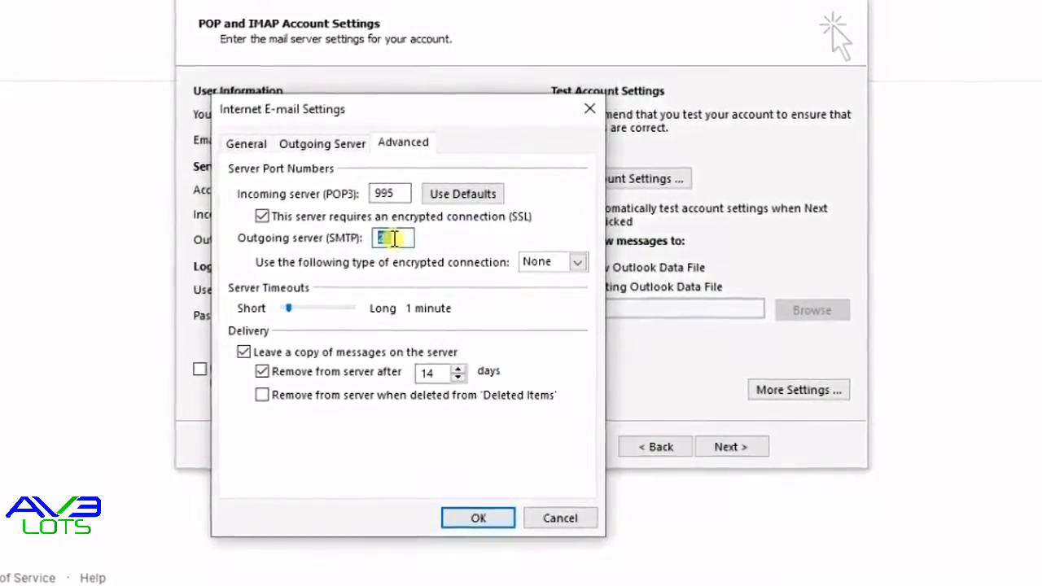
pyautogui.write('65')
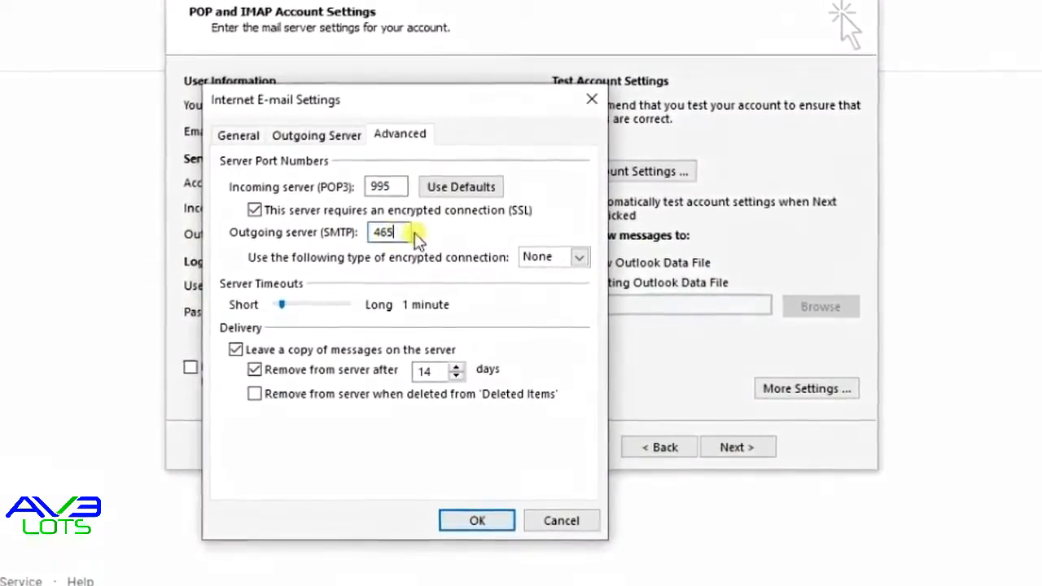
pyautogui.click(575, 257)
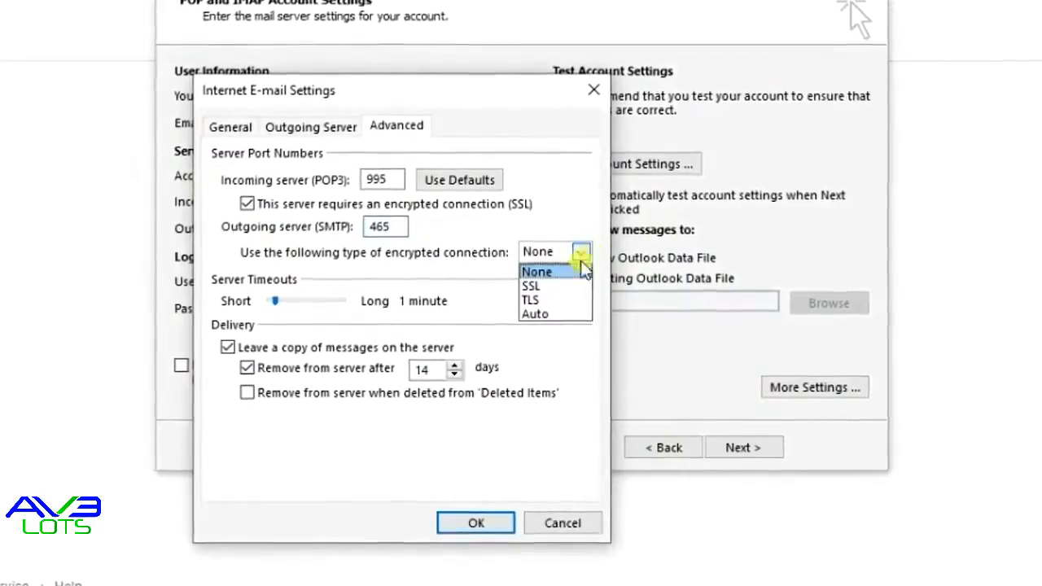
pyautogui.click(558, 287)
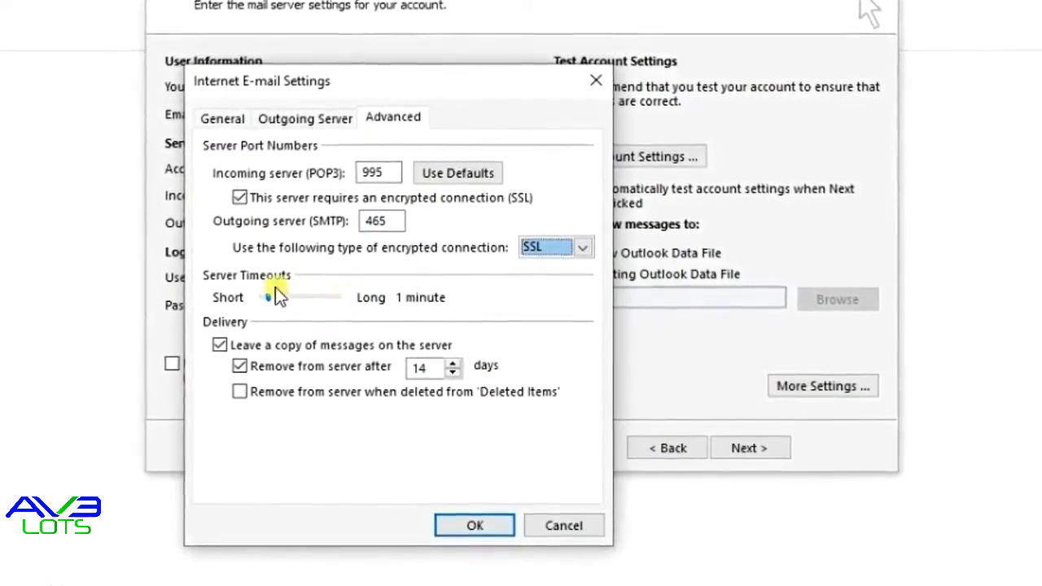
pyautogui.moveTo(271, 297); pyautogui.dragTo(317, 295)
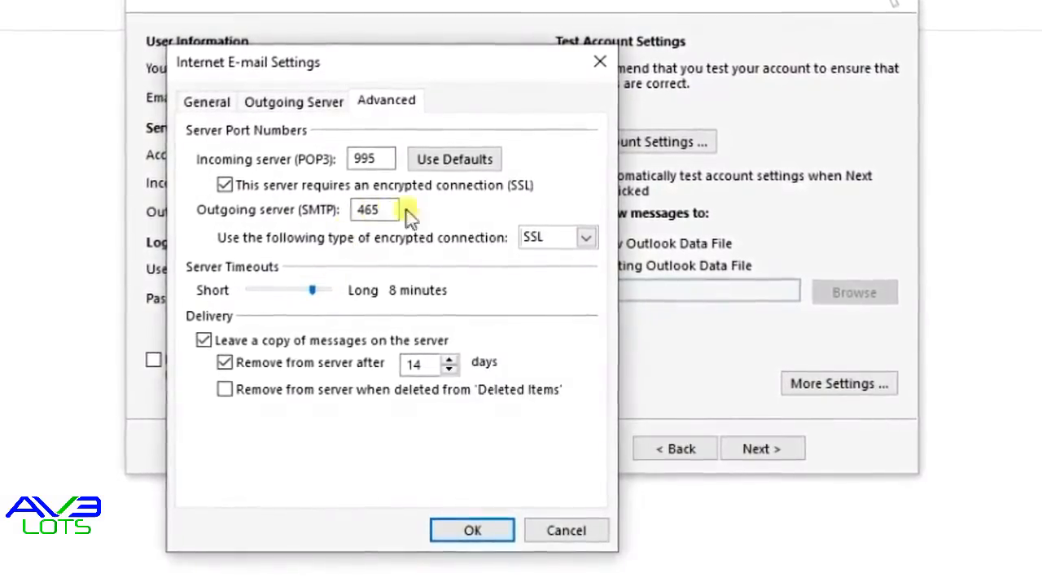
pyautogui.click(215, 361)
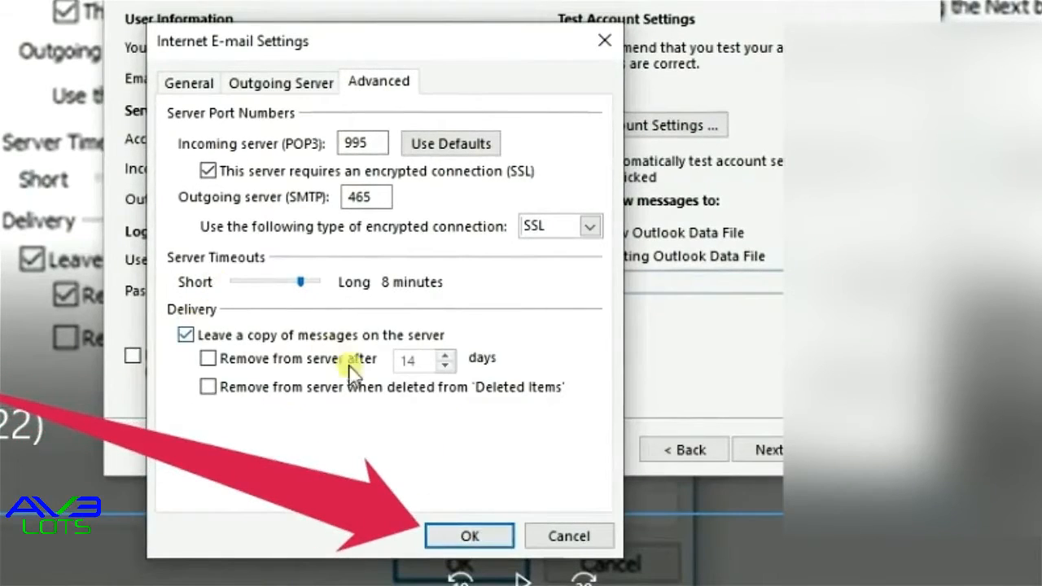
# - Save the extra settings, run the account tests, and dismiss the passing results
pyautogui.click(470, 537)
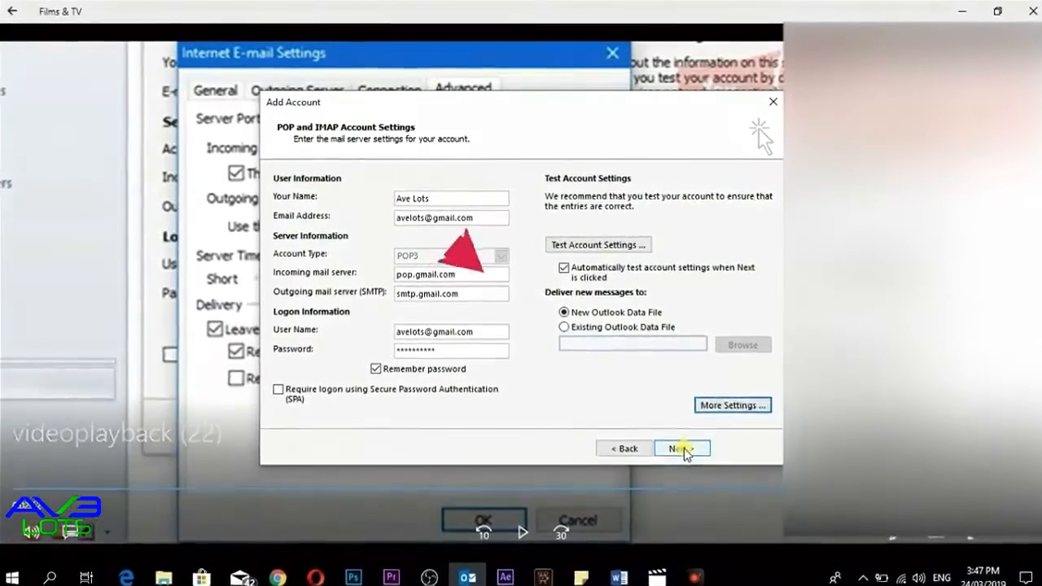
pyautogui.click(688, 456)
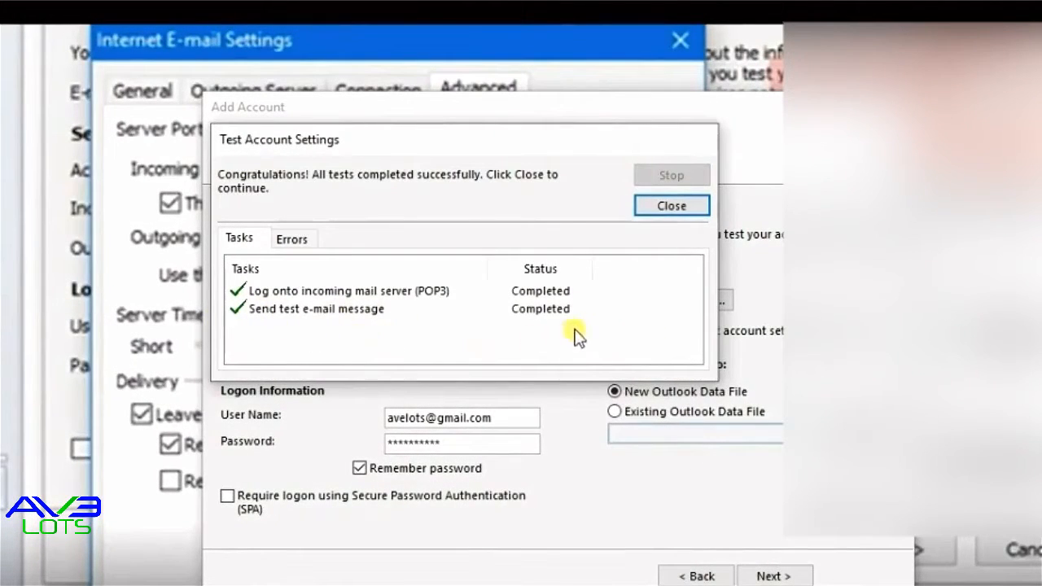
pyautogui.click(672, 207)
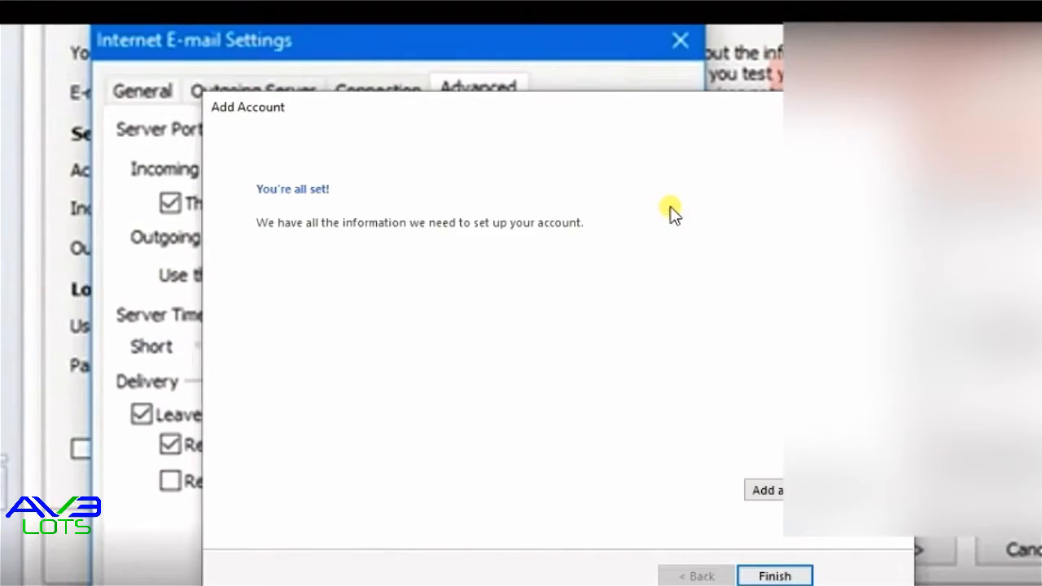